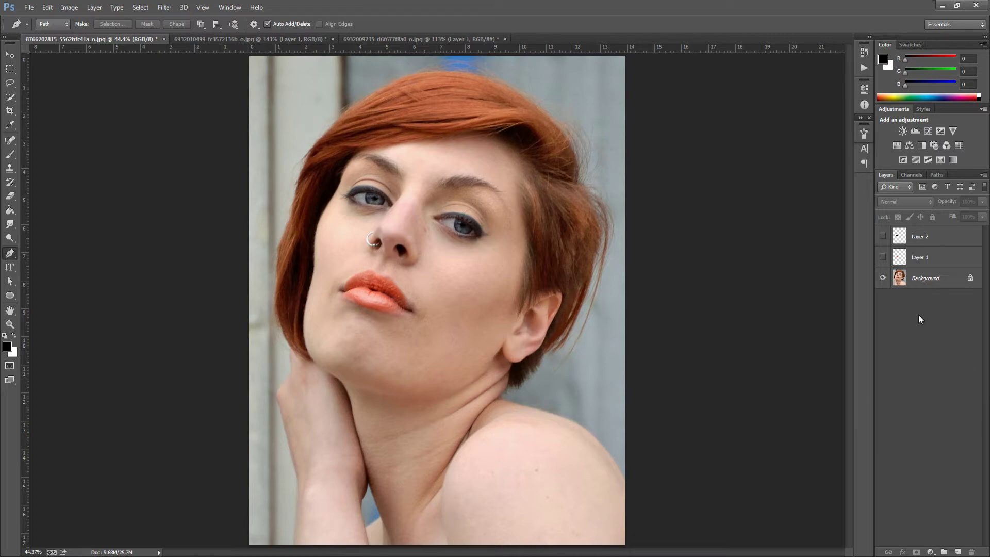
- Preview Layer 2's red lips, then trace Pen anchors from the left lip corner along the lower edge
{"action": "left_click", "coordinate": [882, 237]}
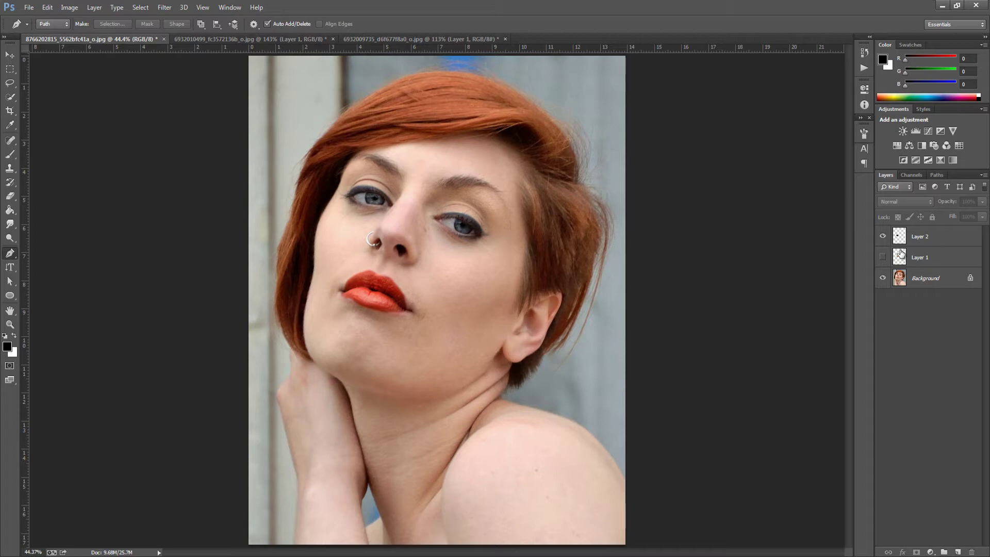
{"action": "left_click", "coordinate": [882, 237]}
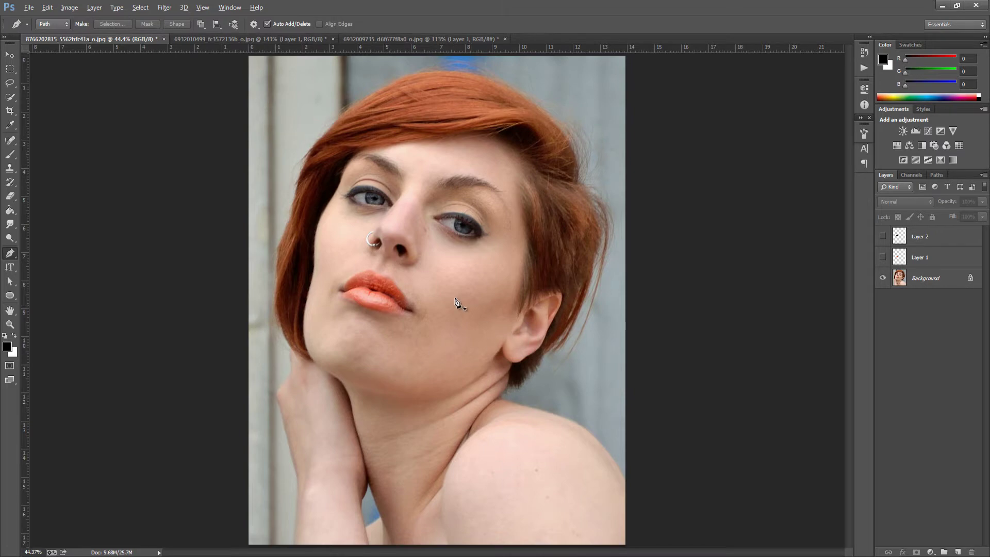
{"action": "scroll", "coordinate": [458, 296], "scroll_direction": "up", "scroll_amount": 3}
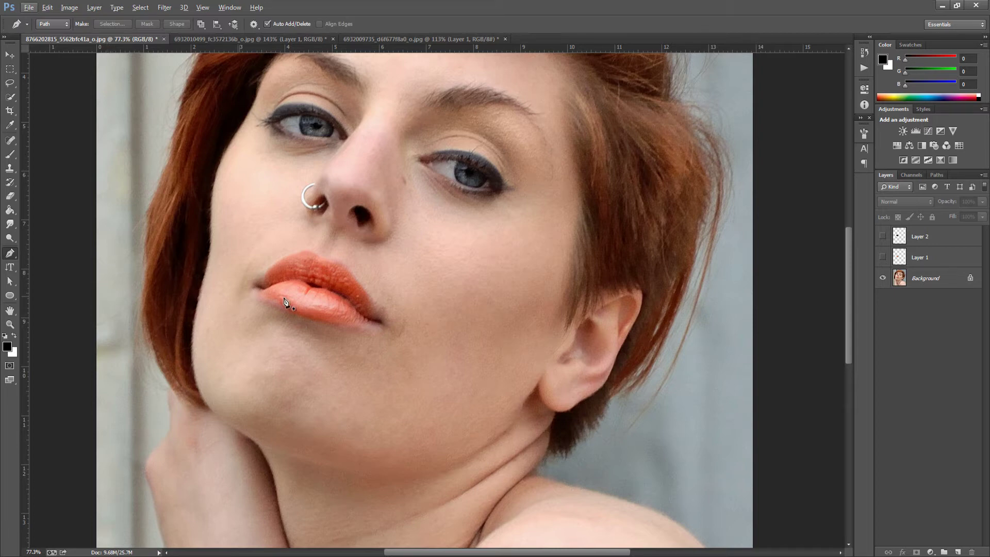
{"action": "left_click_drag", "start_coordinate": [264, 298], "coordinate": [268, 298]}
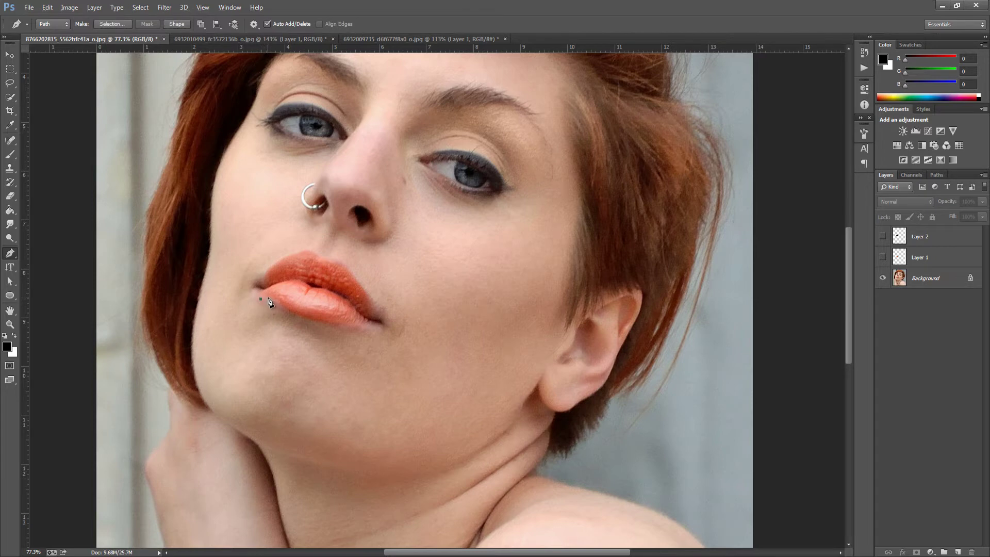
{"action": "left_click", "coordinate": [296, 312]}
{"action": "left_click", "coordinate": [309, 318]}
{"action": "left_click", "coordinate": [324, 320]}
{"action": "left_click", "coordinate": [340, 324]}
- Convert the traced lip path into an active selection with Make Selection
{"action": "right_click", "coordinate": [301, 286]}
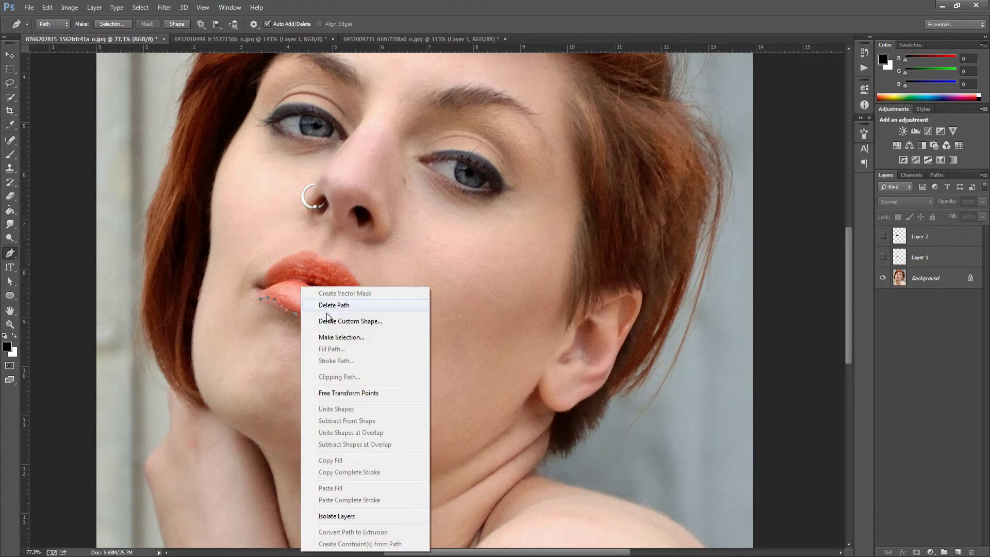
{"action": "left_click", "coordinate": [347, 340]}
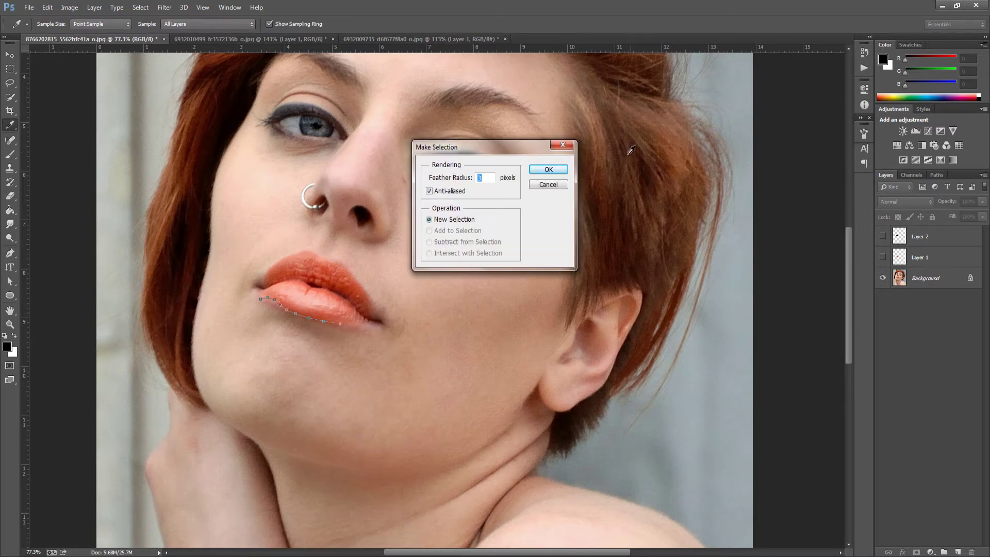
{"action": "left_click", "coordinate": [555, 187]}
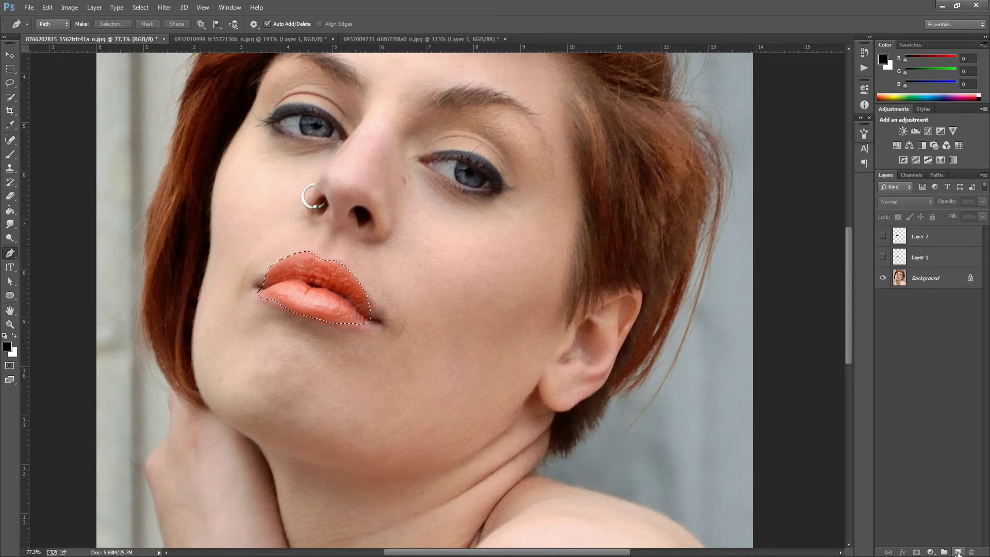
- Add Layer 3 for the black lip fill and set its blend mode to Soft Light
{"action": "left_click", "coordinate": [957, 552]}
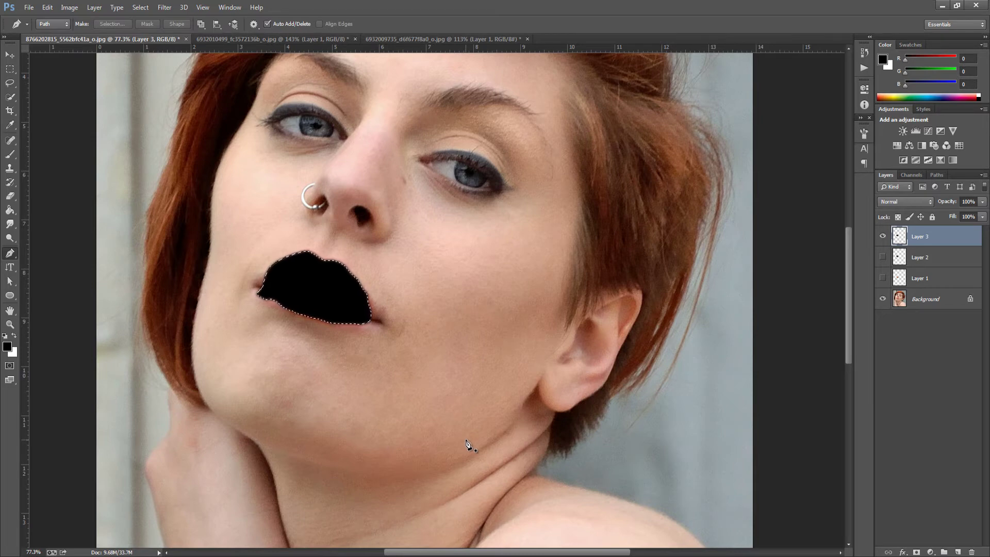
{"action": "left_click", "coordinate": [900, 203]}
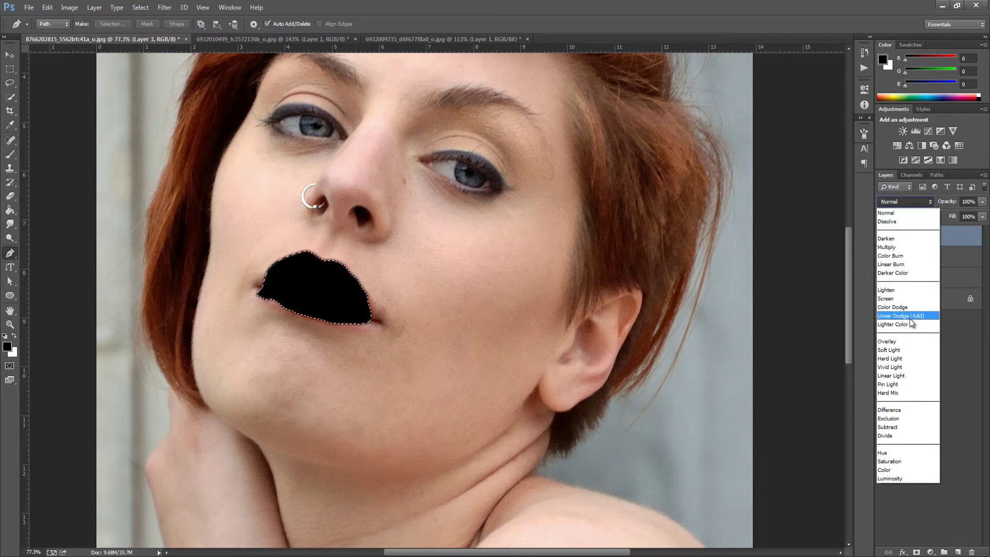
{"action": "left_click", "coordinate": [908, 349]}
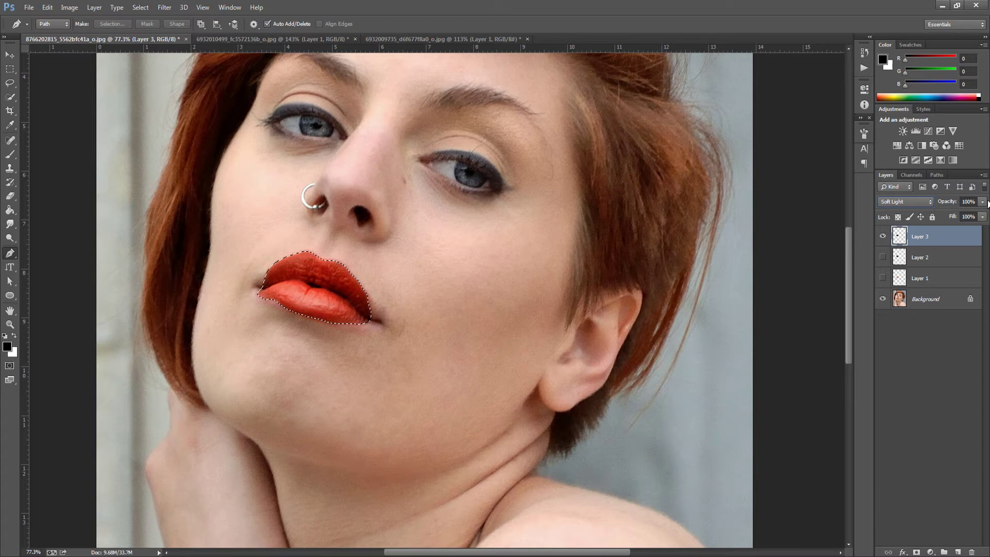
- Adjust Layer 3's opacity slider to about 82%, then zoom out to the whole portrait
{"action": "left_click", "coordinate": [983, 201]}
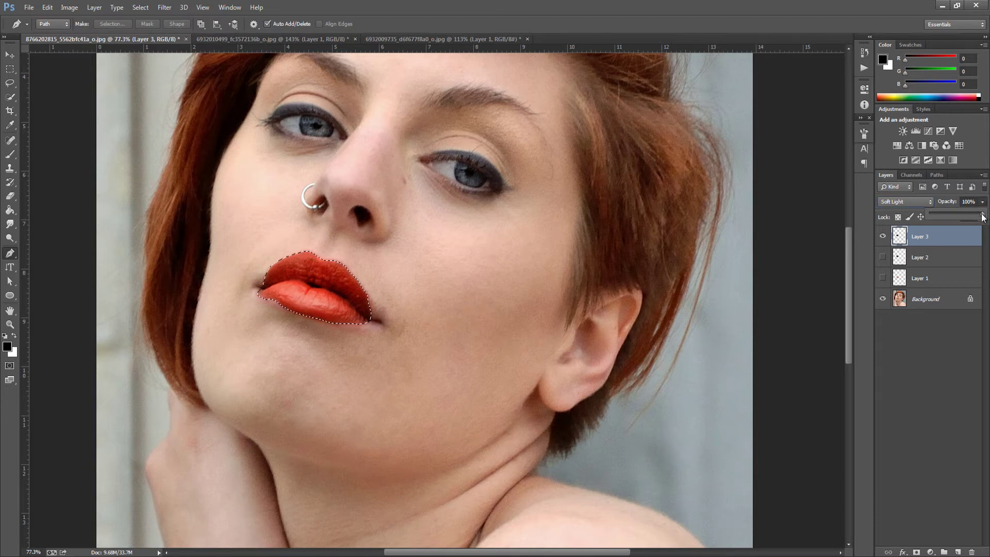
{"action": "left_click_drag", "start_coordinate": [981, 213], "coordinate": [967, 214]}
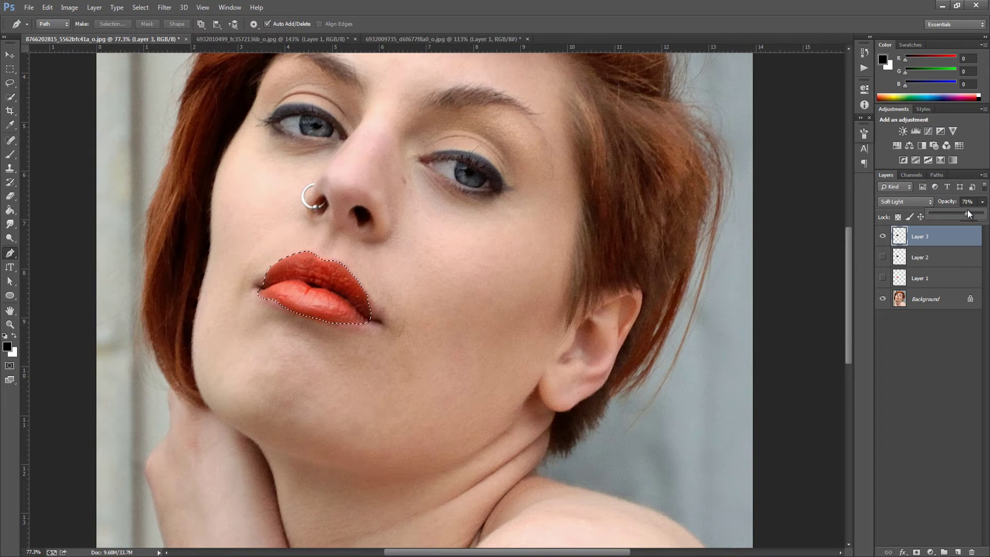
{"action": "left_click_drag", "start_coordinate": [966, 209], "coordinate": [968, 209]}
{"action": "left_click_drag", "start_coordinate": [969, 211], "coordinate": [974, 218]}
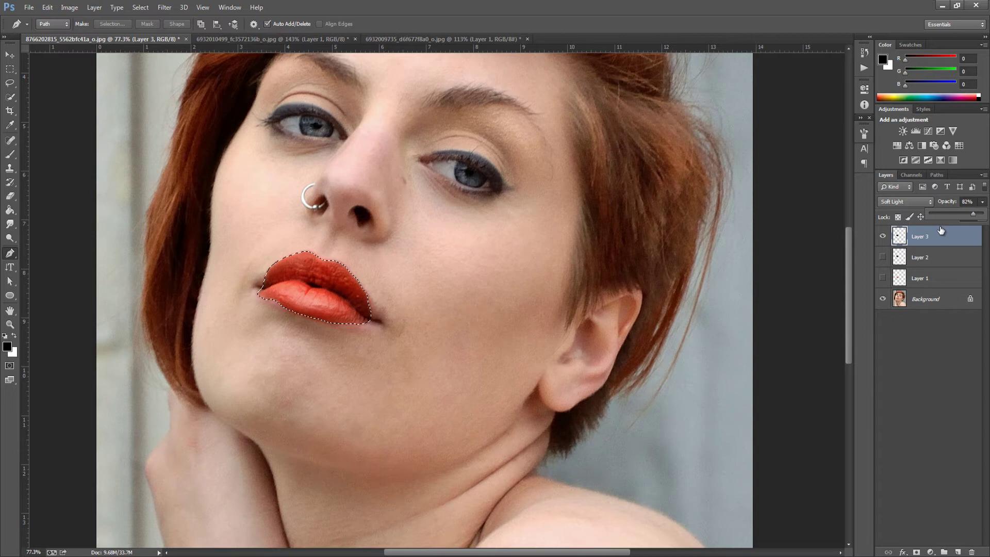
{"action": "scroll", "coordinate": [446, 335], "scroll_direction": "down", "scroll_amount": 2}
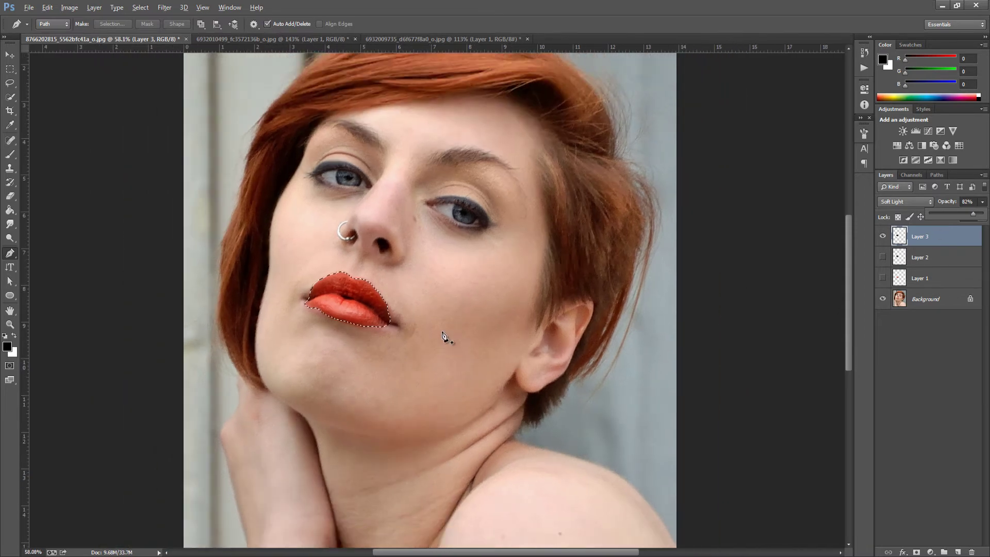
{"action": "scroll", "coordinate": [444, 334], "scroll_direction": "down", "scroll_amount": 2}
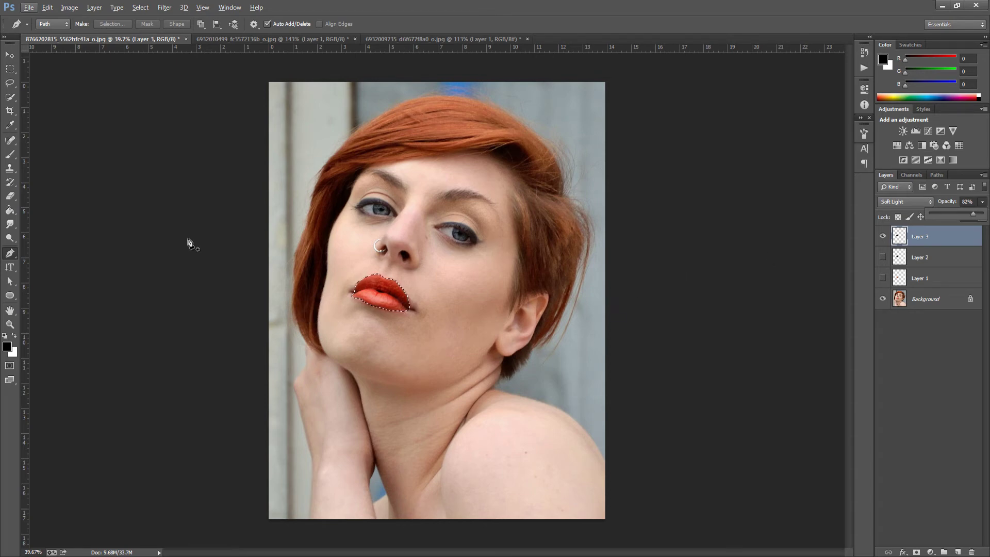
{"action": "left_click", "coordinate": [11, 239]}
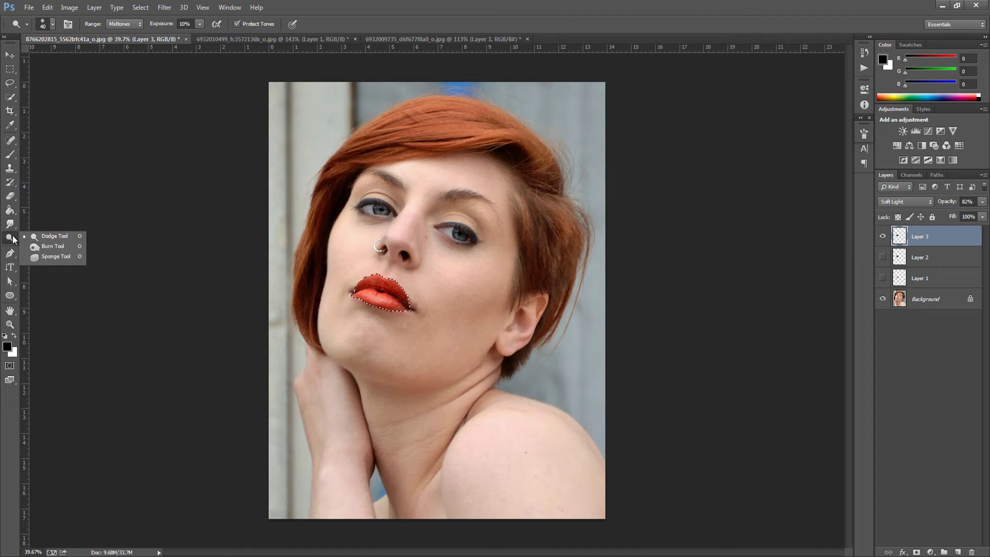
{"action": "left_click", "coordinate": [39, 240]}
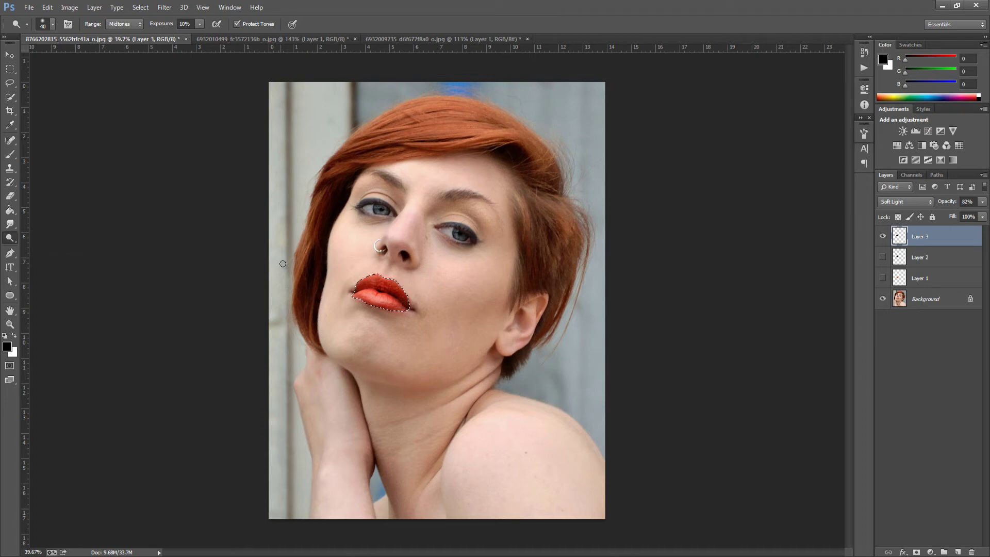
{"action": "left_click", "coordinate": [54, 24]}
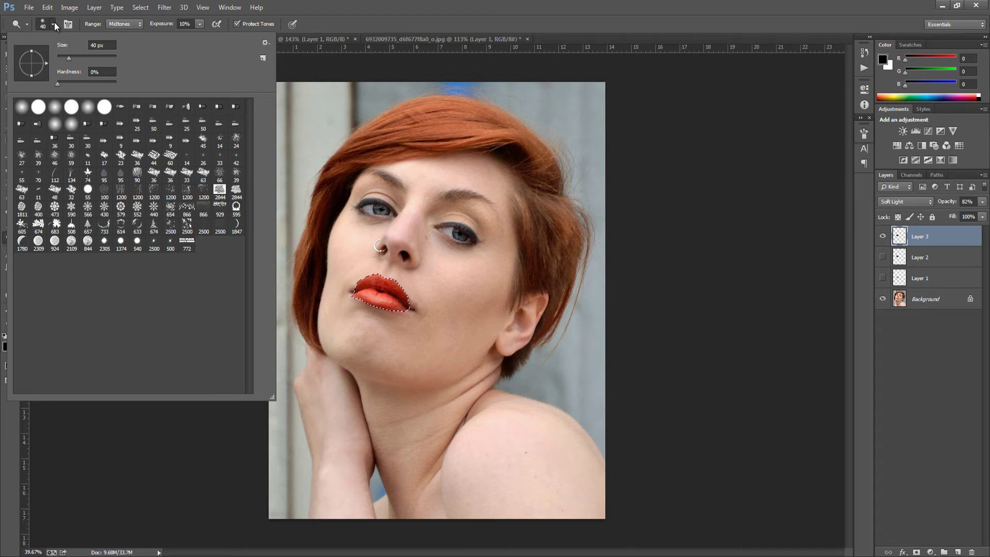
{"action": "left_click", "coordinate": [54, 24]}
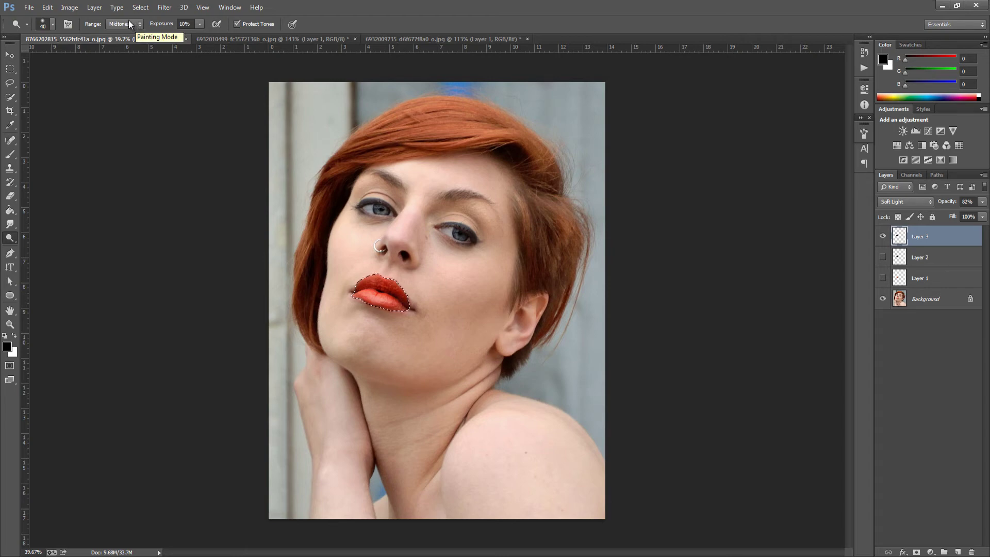
- On the Background layer, dodge across the lower lip to add a glossy highlight
{"action": "scroll", "coordinate": [413, 299], "scroll_direction": "up", "scroll_amount": 6, "text": "alt"}
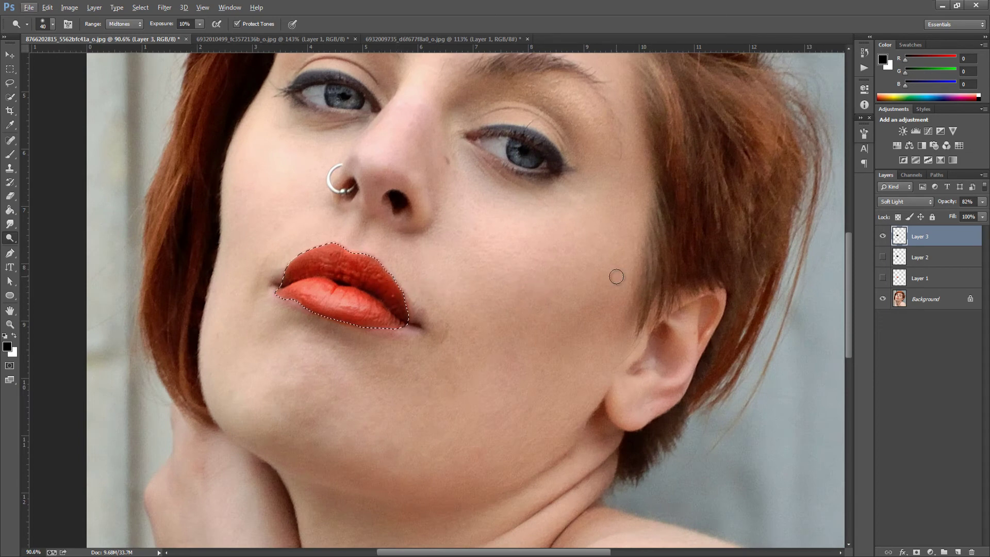
{"action": "left_click", "coordinate": [947, 305]}
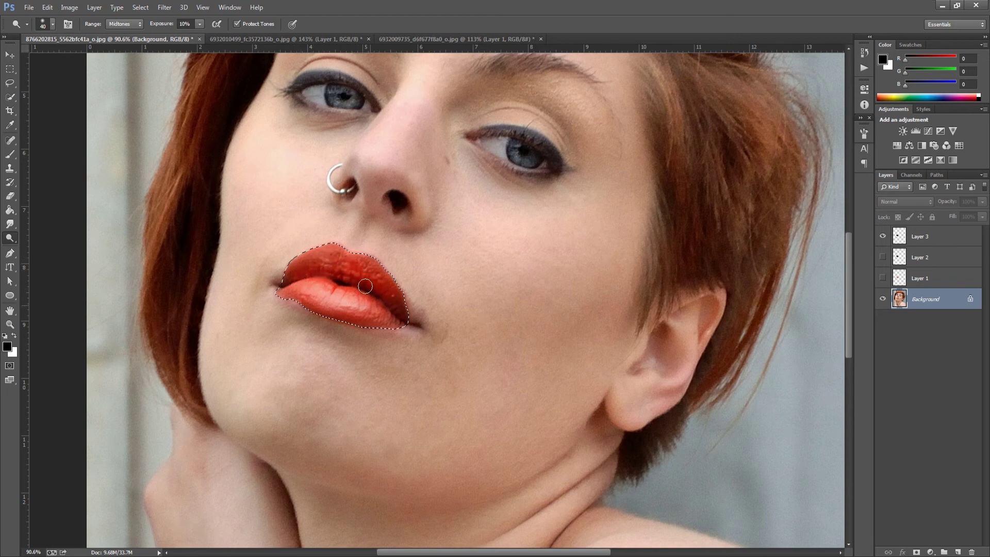
{"action": "mouse_move", "coordinate": [351, 307]}
{"action": "left_mouse_down"}
{"action": "mouse_move", "coordinate": [361, 320]}
{"action": "mouse_move", "coordinate": [329, 312]}
{"action": "mouse_move", "coordinate": [390, 320]}
{"action": "mouse_move", "coordinate": [336, 301]}
{"action": "mouse_move", "coordinate": [405, 318]}
{"action": "mouse_move", "coordinate": [347, 272]}
{"action": "mouse_move", "coordinate": [395, 303]}
{"action": "mouse_move", "coordinate": [396, 322]}
{"action": "mouse_move", "coordinate": [396, 308]}
{"action": "left_mouse_up"}
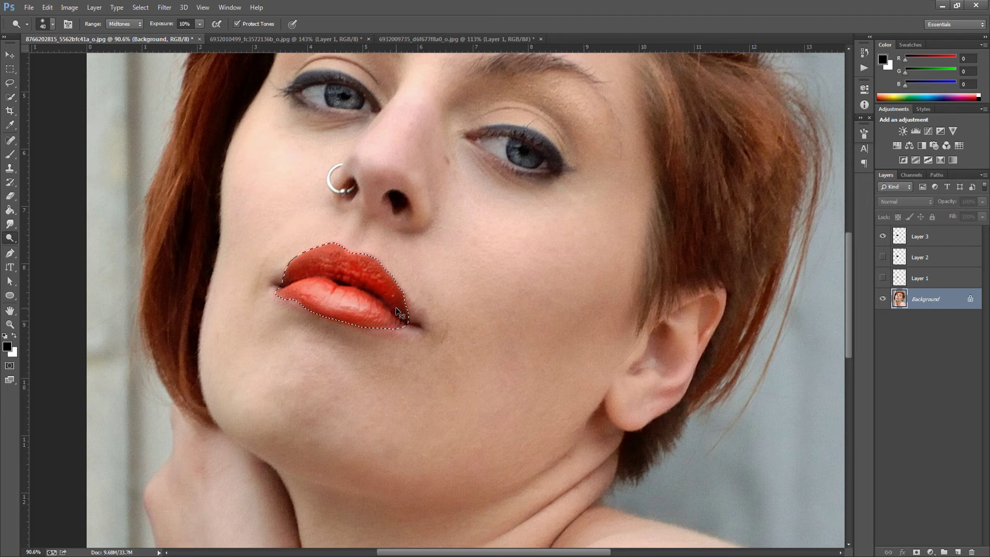
{"action": "key", "text": "ctrl+d"}
{"action": "key", "text": "ctrl+0"}
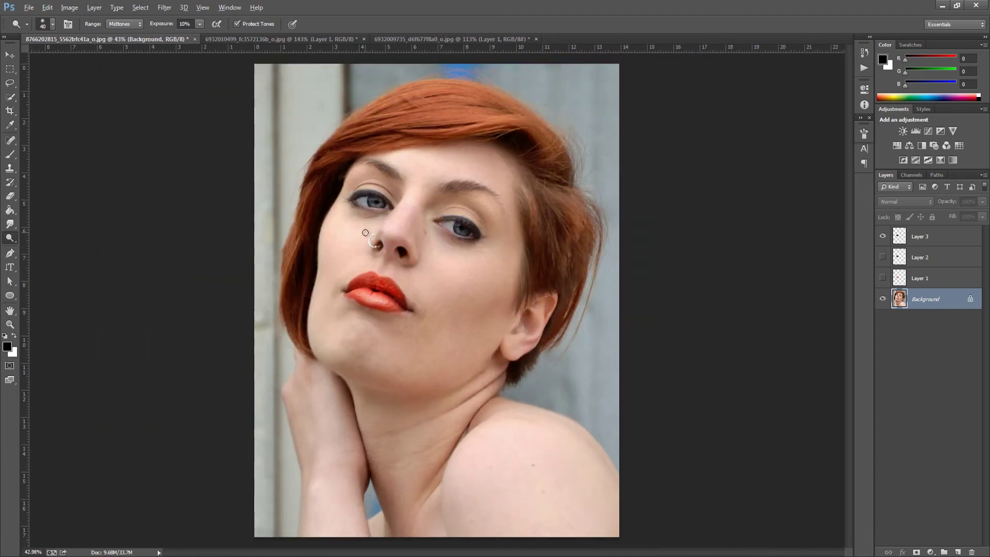
{"action": "scroll", "coordinate": [365, 233], "scroll_direction": "up", "scroll_amount": 2}
{"action": "scroll", "coordinate": [365, 233], "scroll_direction": "down", "scroll_amount": 1}
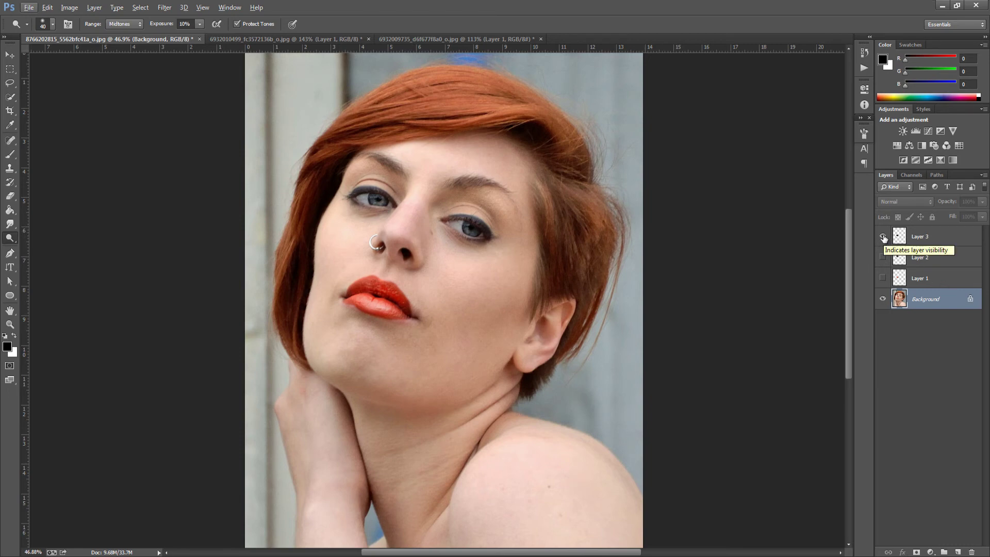
{"action": "left_click", "coordinate": [882, 237]}
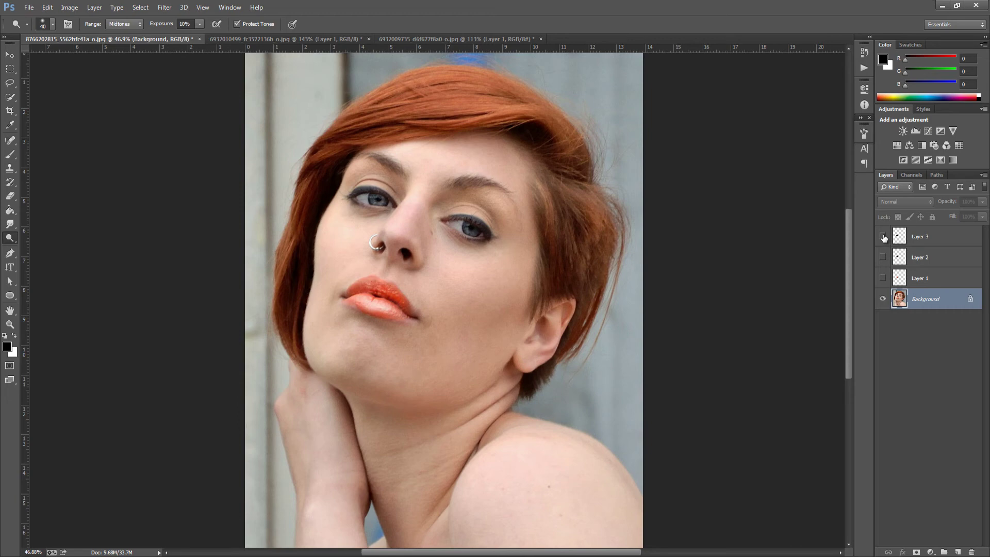
{"action": "left_click", "coordinate": [883, 236]}
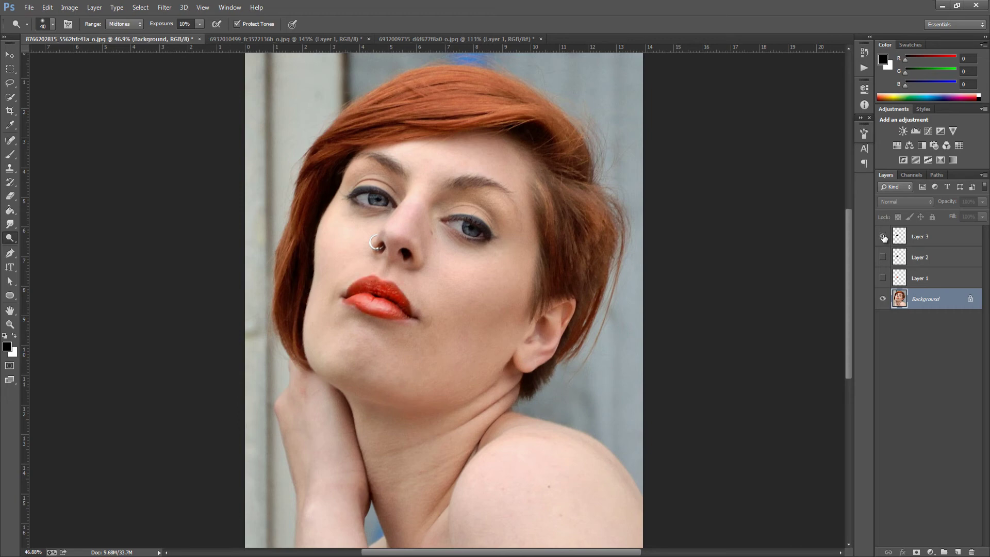
{"action": "left_click", "coordinate": [883, 236]}
{"action": "left_click", "coordinate": [882, 237]}
- Open the red-dress portrait and toggle Layer 1 off and back on to compare
{"action": "left_click", "coordinate": [283, 37]}
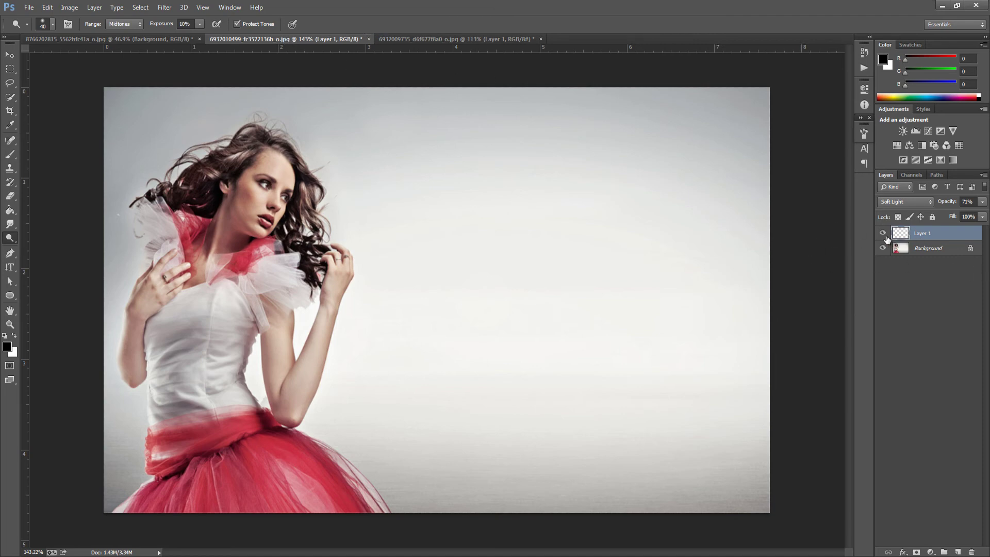
{"action": "left_click", "coordinate": [882, 233]}
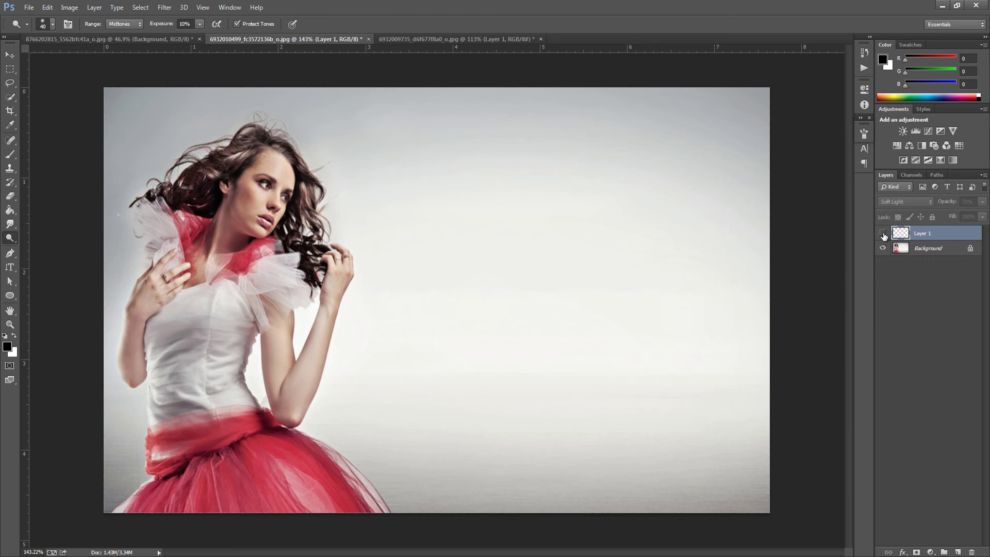
{"action": "left_click", "coordinate": [882, 233]}
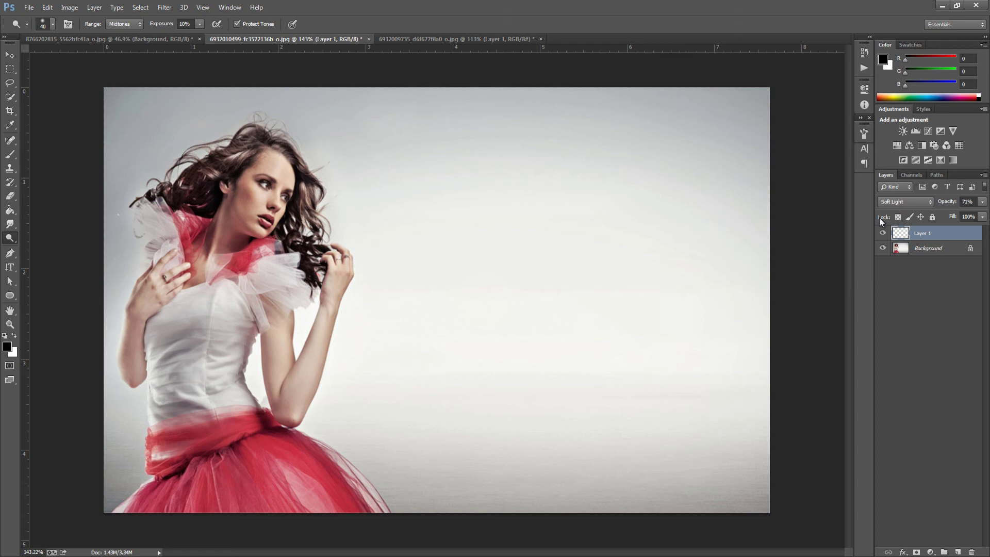
- Open the white-fabric portrait and show its 69% Soft Light Layer 1, comparing with it hidden
{"action": "left_click", "coordinate": [450, 39]}
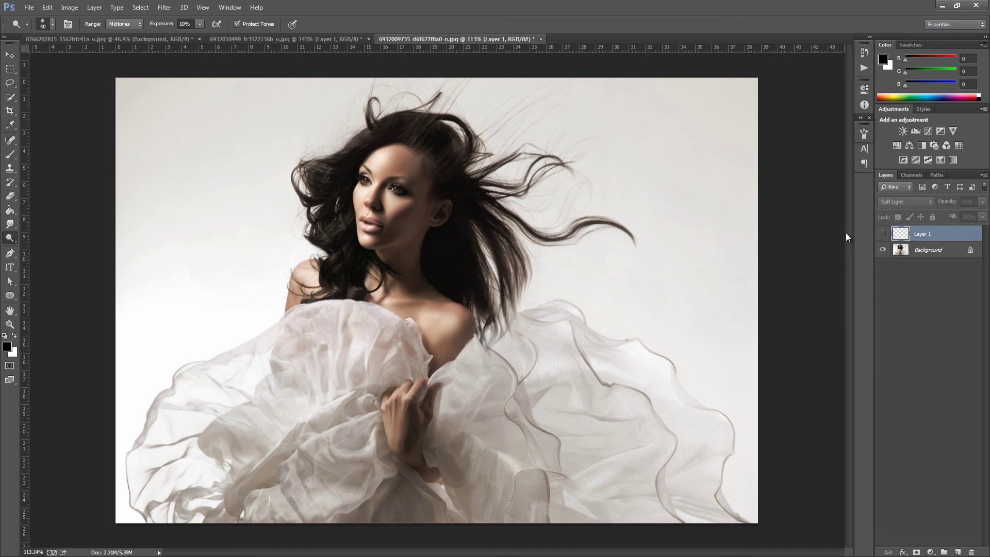
{"action": "left_click", "coordinate": [882, 235]}
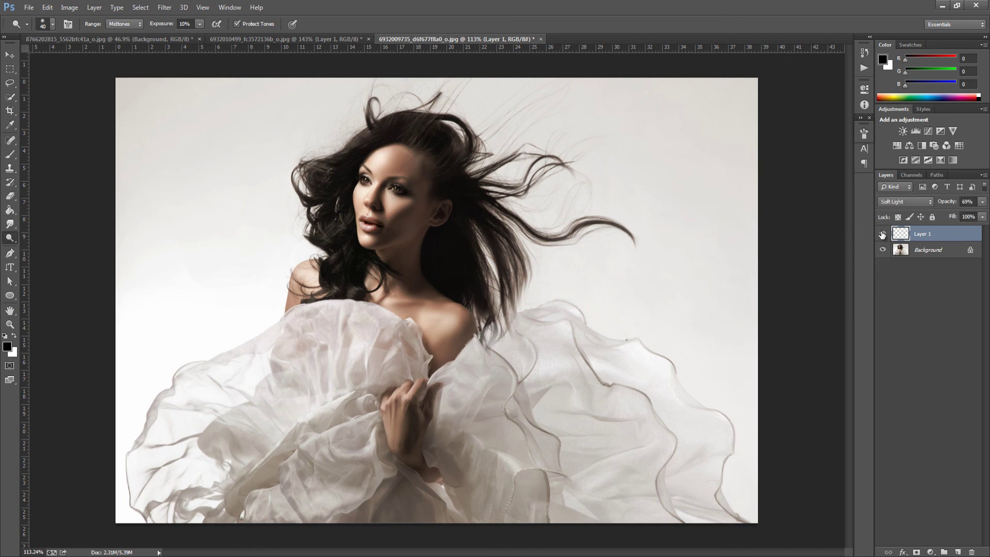
{"action": "left_click", "coordinate": [882, 234]}
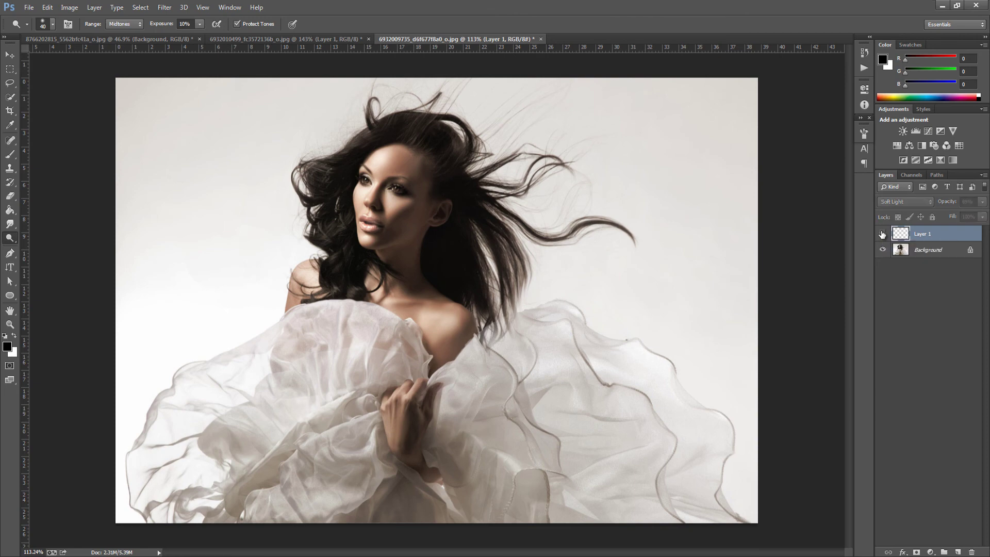
{"action": "left_click", "coordinate": [882, 235]}
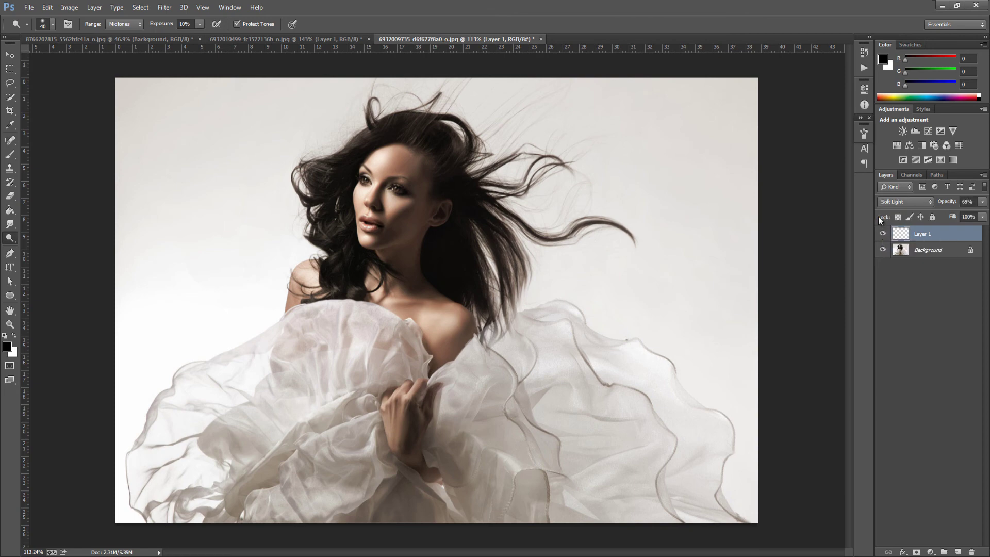